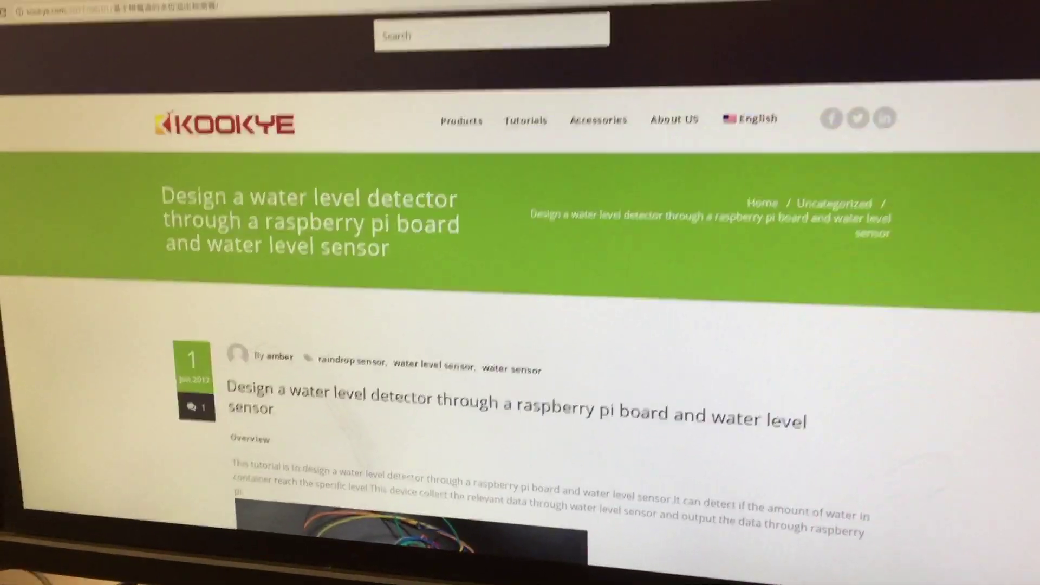
scroll(520, 325, "down", 5)
scroll(520, 325, "down", 5)
scroll(520, 324, "down", 3)
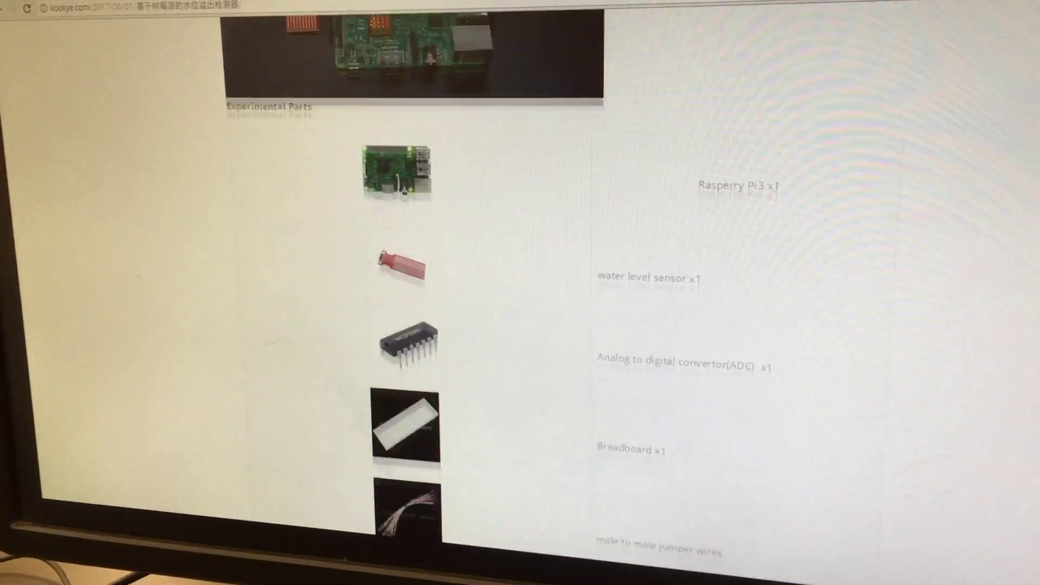